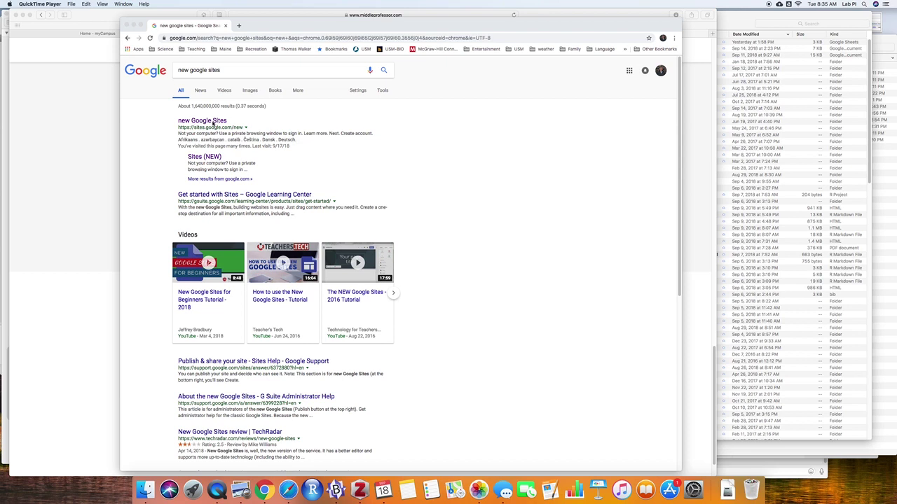
- Open the 'new Google Sites' result from the Chrome search results
left_click(210, 123)
- Load the Google Sites start page with recent sites and start a blank new site
left_click(210, 124)
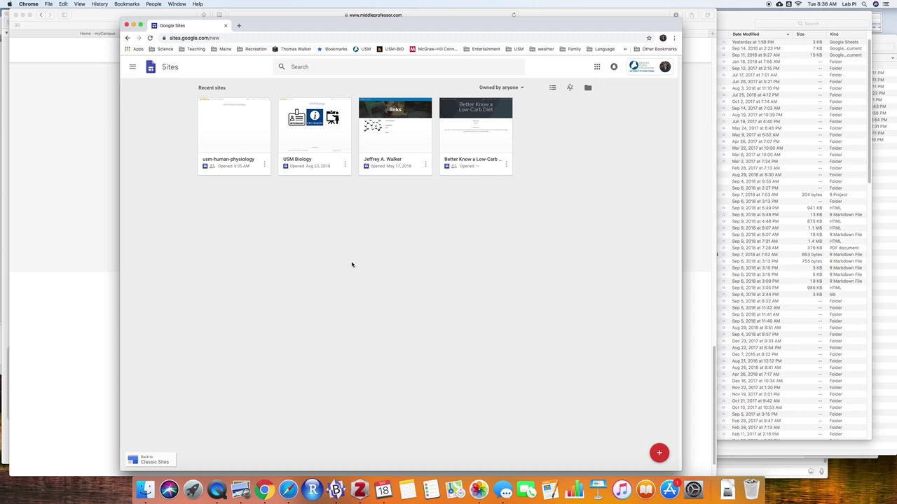
left_click(659, 454)
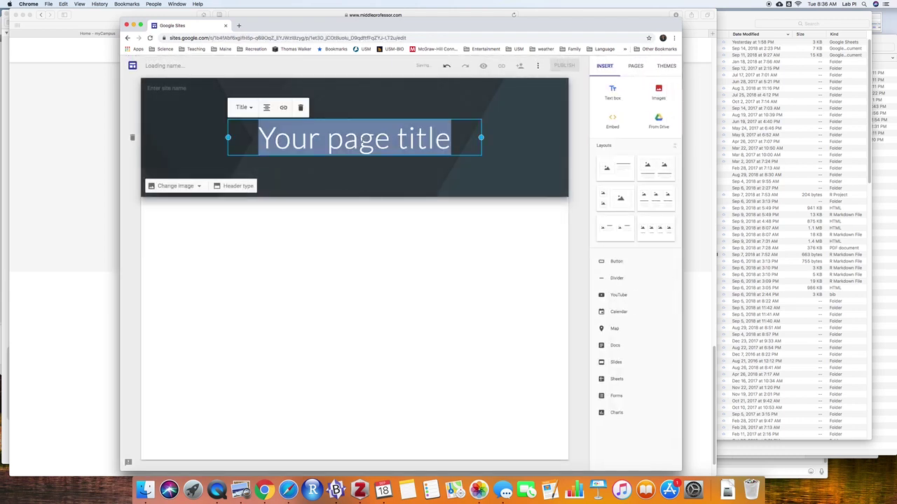
- Title the new site's home page 'USM Applied Biostatistics'
type("US")
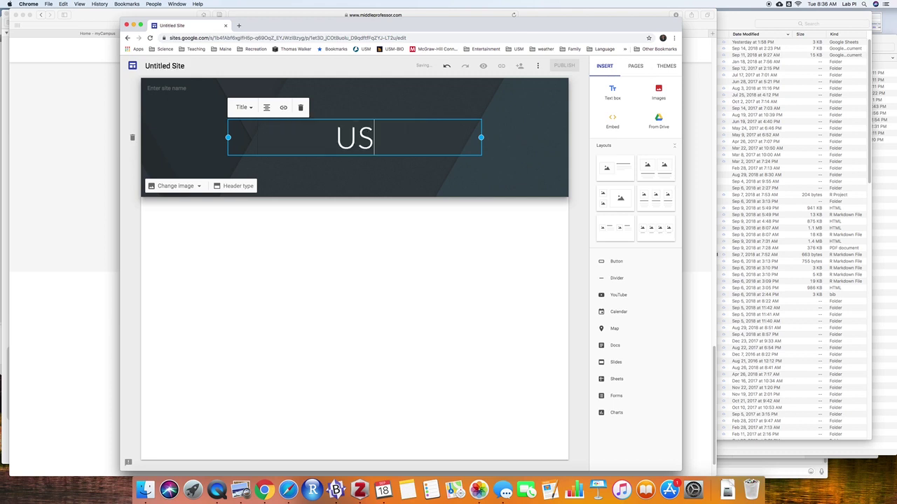
type("M Applie")
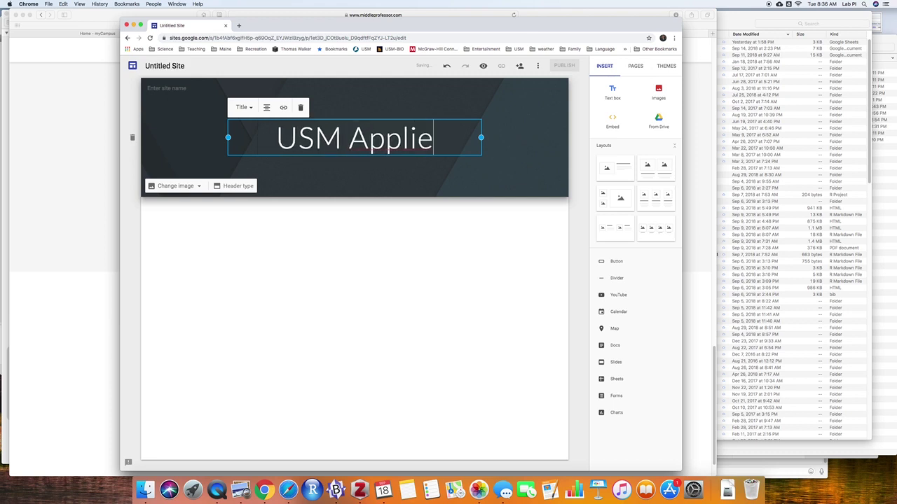
type("d Biostat")
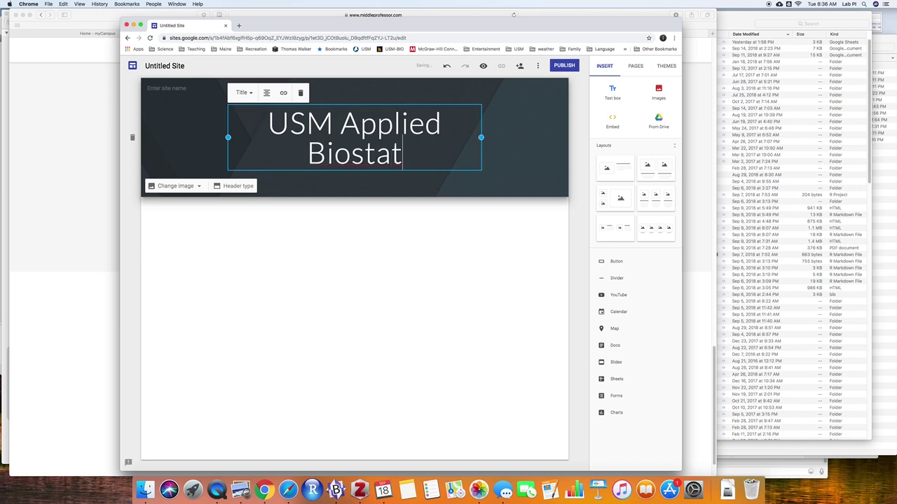
type("istics")
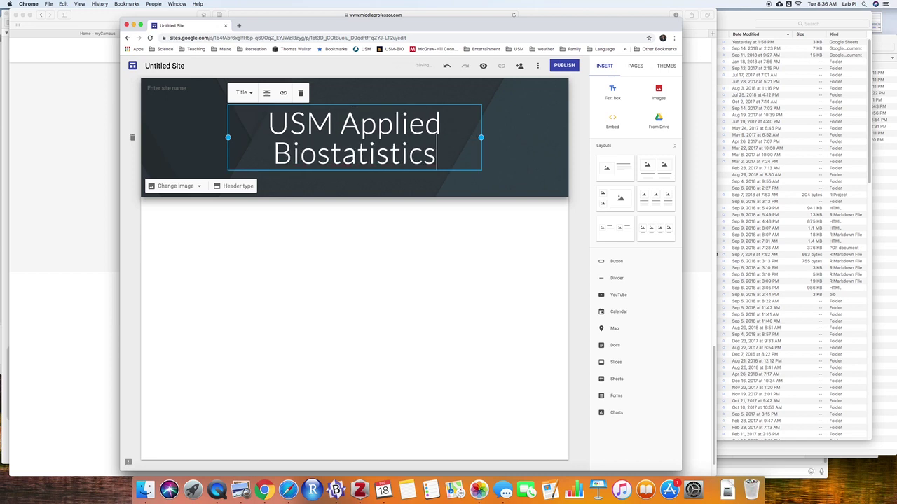
left_click(521, 221)
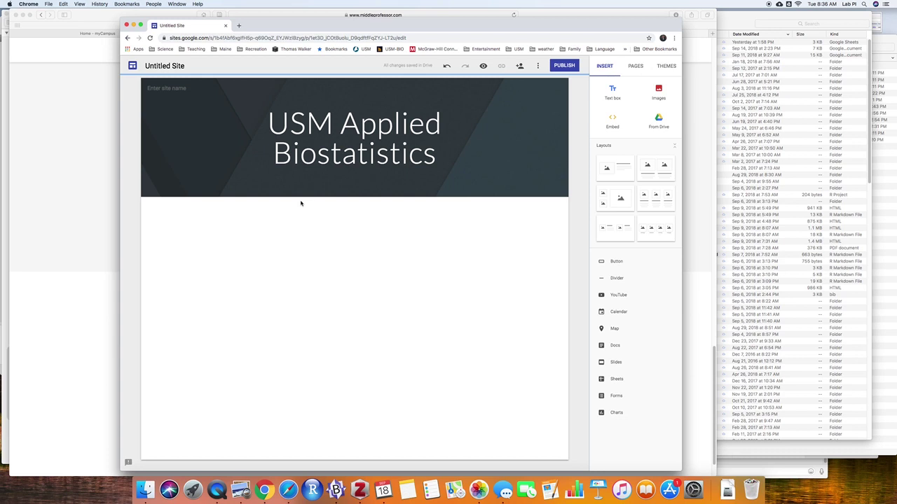
- Add a text box under the header listing Notebook 1, Notebook 2 and Notebook 3 on separate lines
left_click(613, 91)
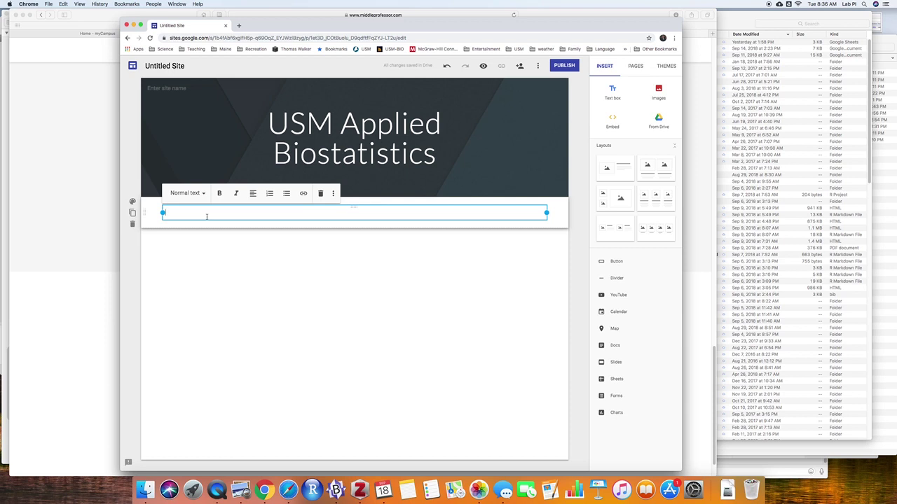
type("Notebook 1")
key("Return")
type("Note")
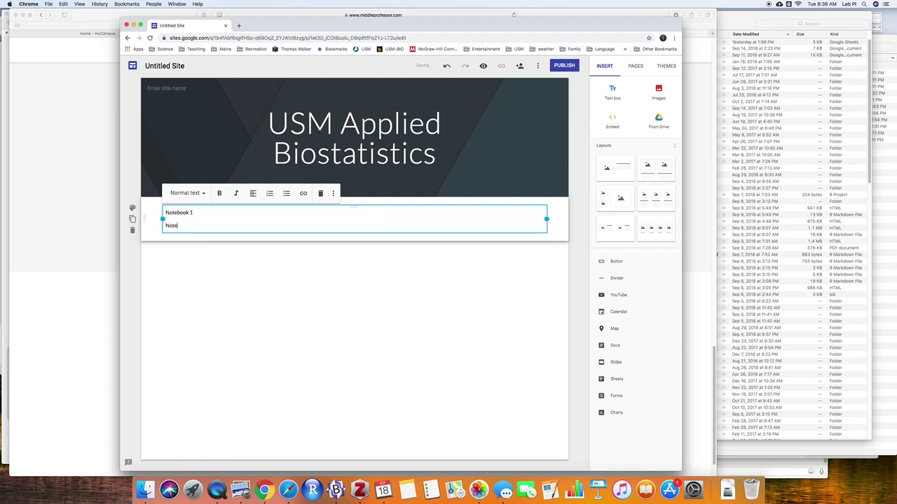
type("book 2")
key("Return")
type("No")
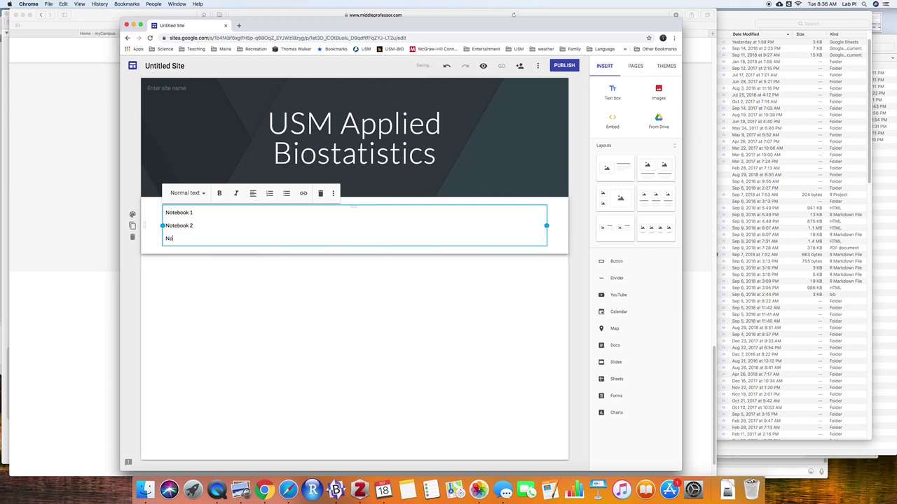
type("tebook 3")
key("Return")
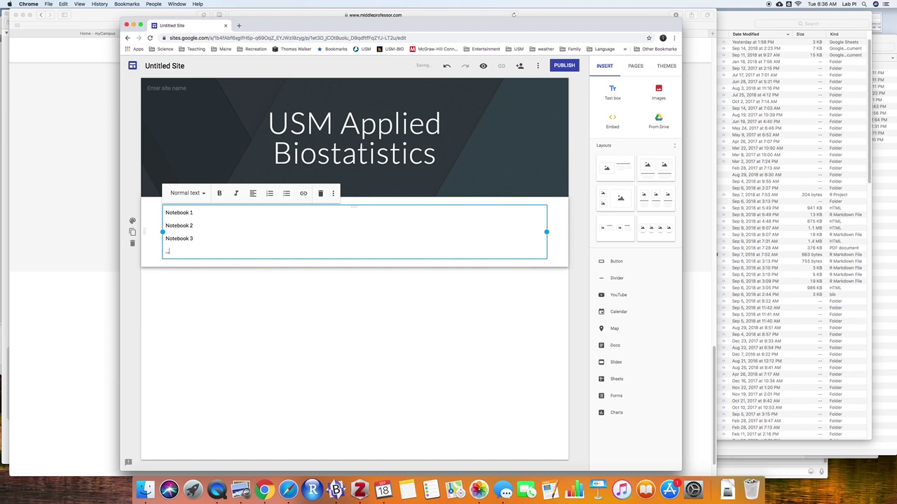
left_click(290, 320)
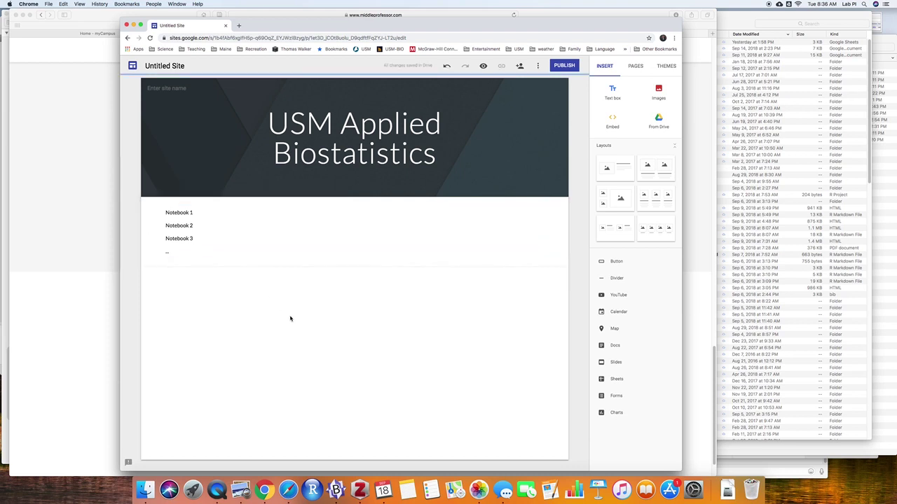
left_click(636, 66)
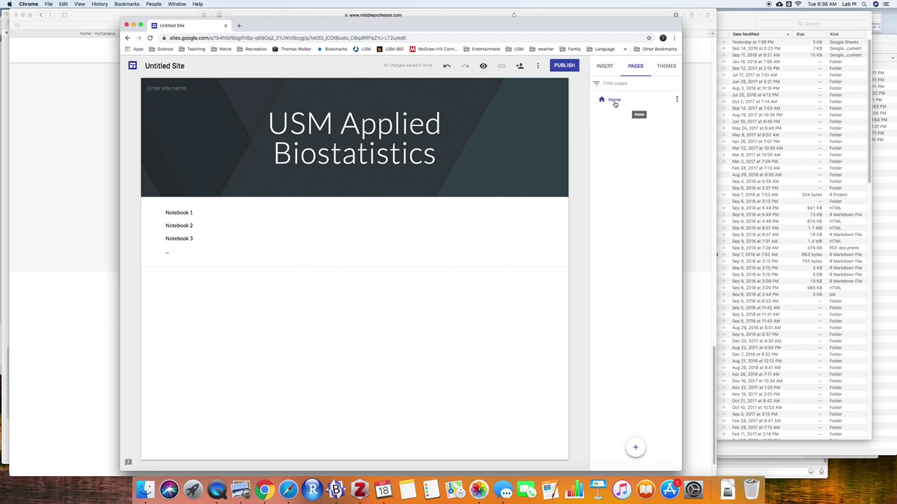
- Create a subpage named 'Notebook 1' under Home in the Pages panel
left_click(242, 215)
left_click(402, 195)
left_click(677, 99)
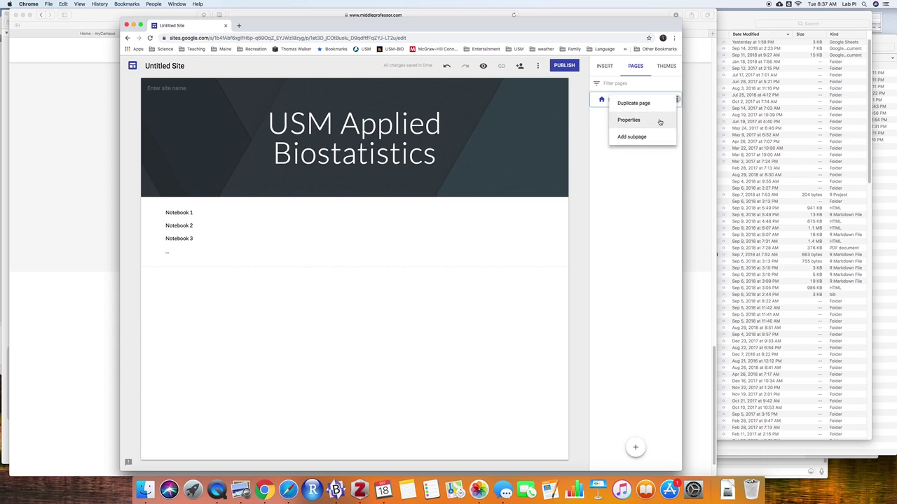
left_click(634, 137)
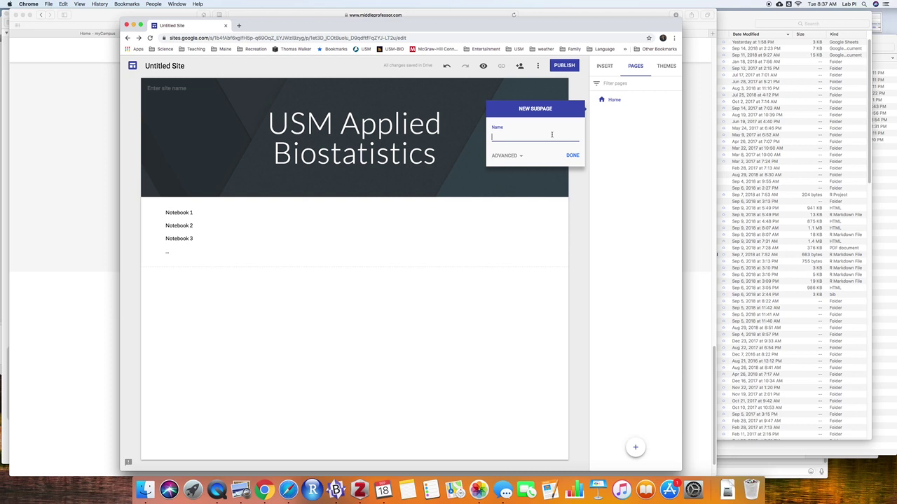
type("Notebook 1")
left_click(574, 154)
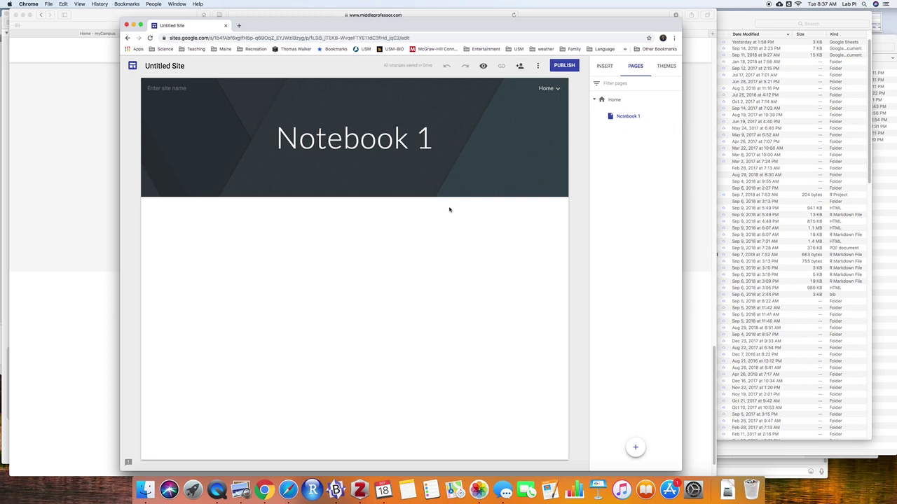
left_click(602, 64)
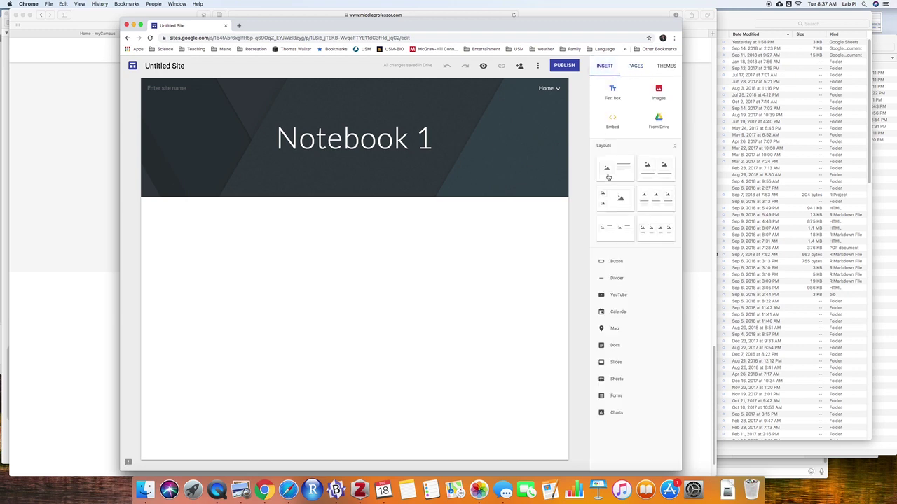
- Open Embed on its Embed code tab and select A2-data-reading_writing_and_fake.nb.html in Finder
left_click(613, 119)
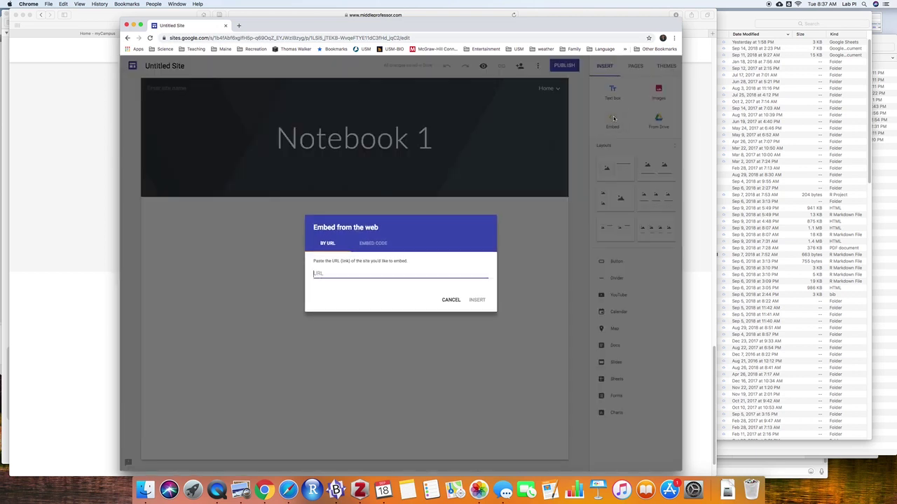
left_click(372, 244)
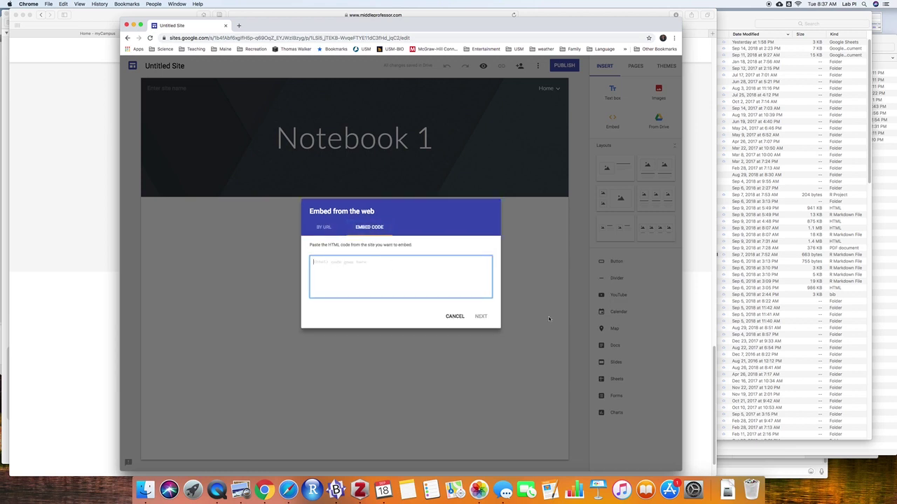
left_click(777, 293)
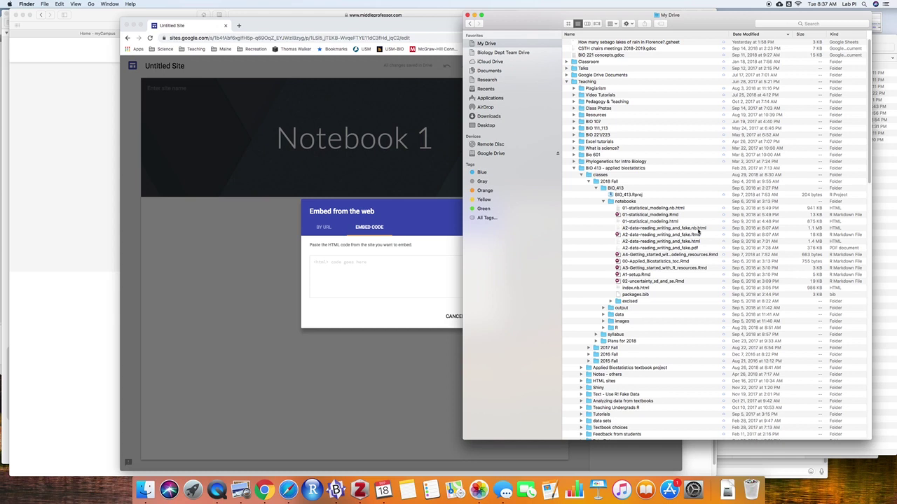
left_click(673, 228)
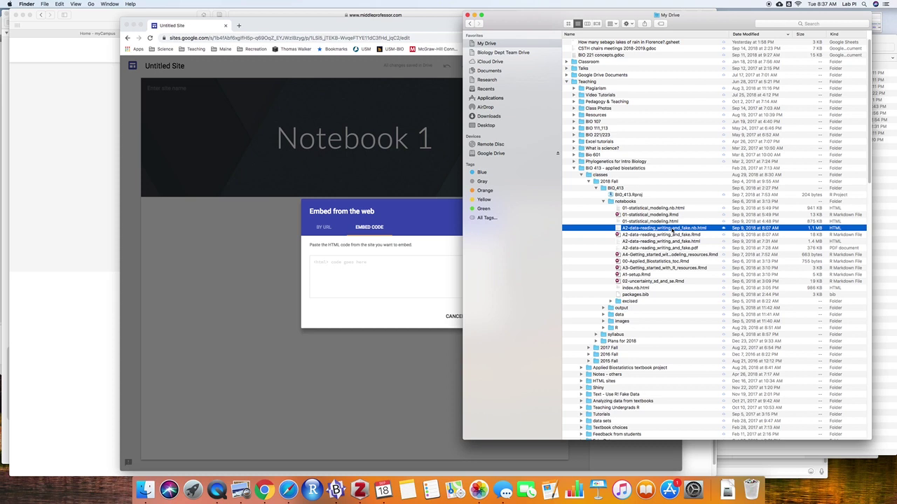
- Open A2-data-reading_writing_and_fake.nb.html in BBEdit to view its HTML source
right_click(674, 229)
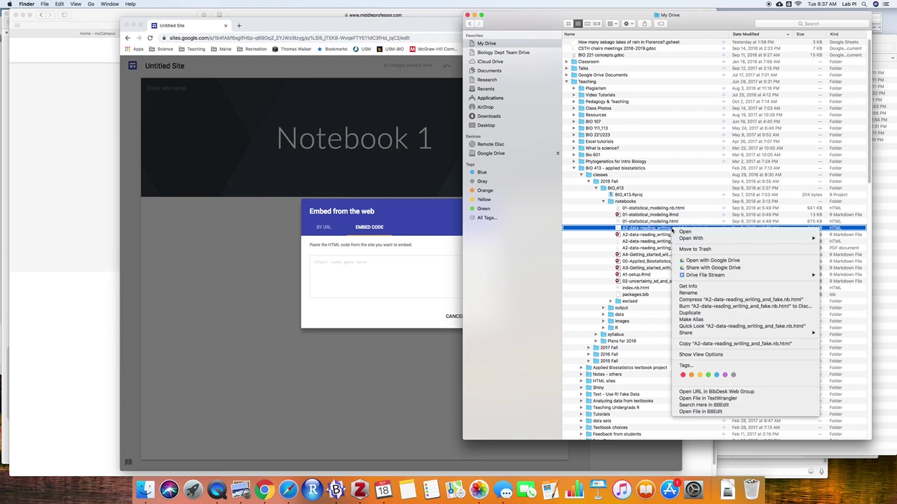
mouse_move(683, 239)
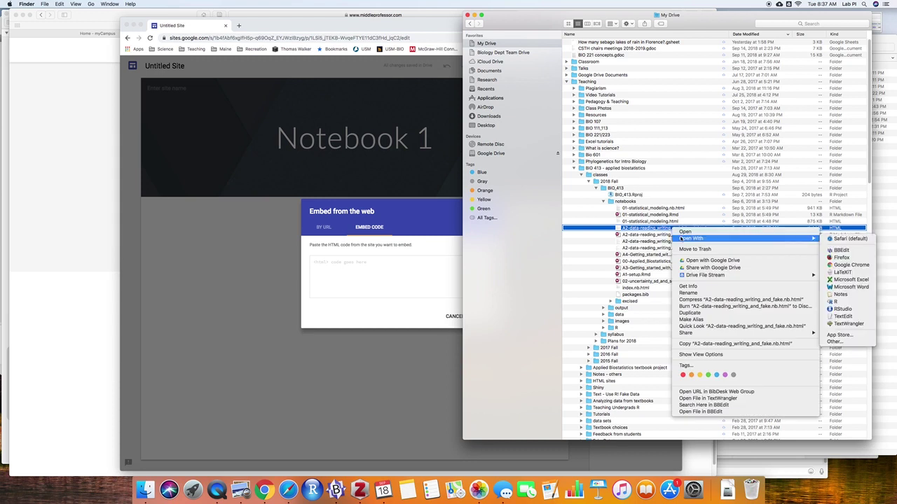
left_click(841, 250)
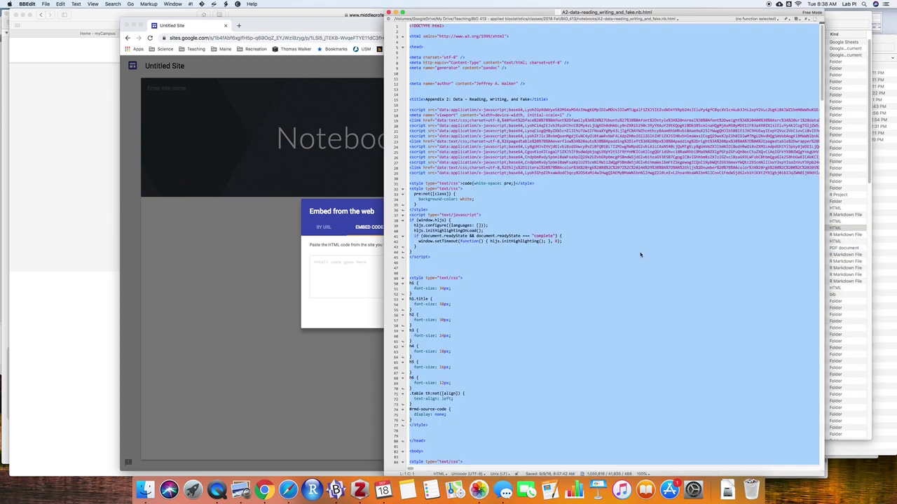
left_click(638, 254)
- Select the notebook's entire HTML source in BBEdit and return to the Chrome embed dialog
key("super+a")
left_click(339, 322)
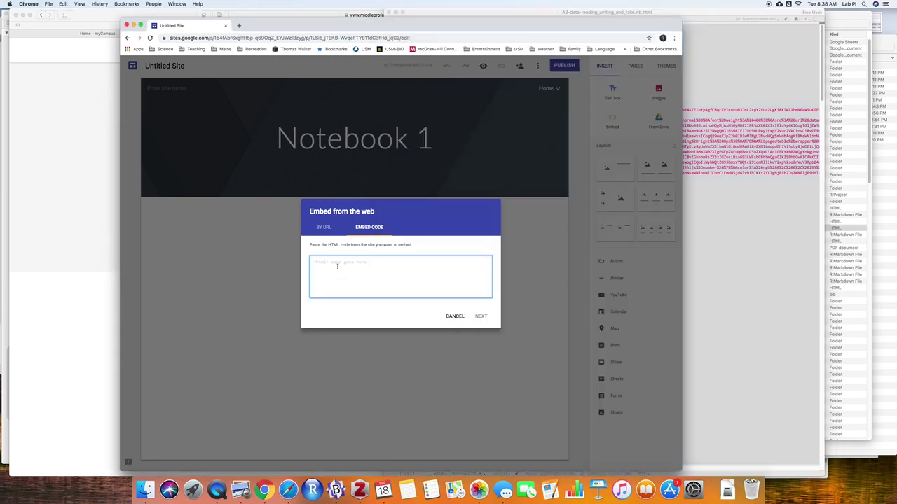
- Paste the notebook HTML as embed code and preview 'Appendix 2: Data – Reading, Writing, and Fake'
key("super+v")
key("super+v")
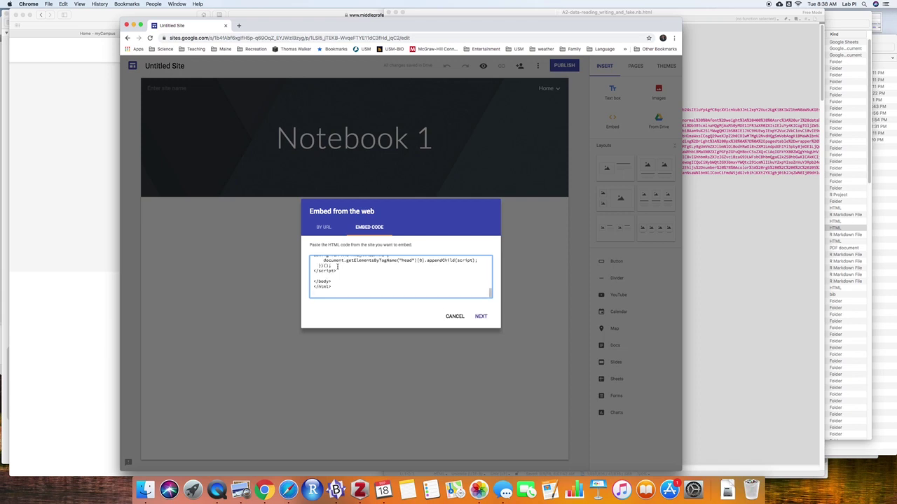
left_click(480, 318)
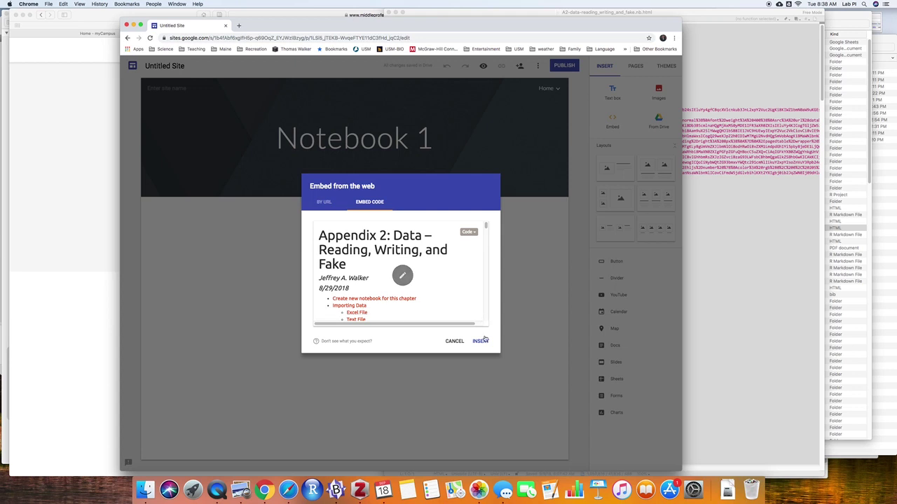
- Insert the Appendix 2 notebook embed onto Notebook 1 and enlarge it to a taller block
left_click(481, 342)
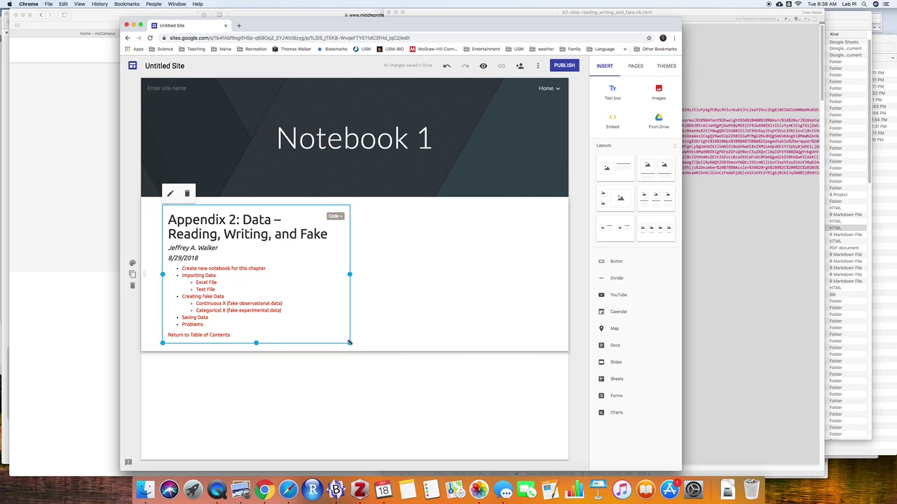
left_click_drag(350, 343, 553, 459)
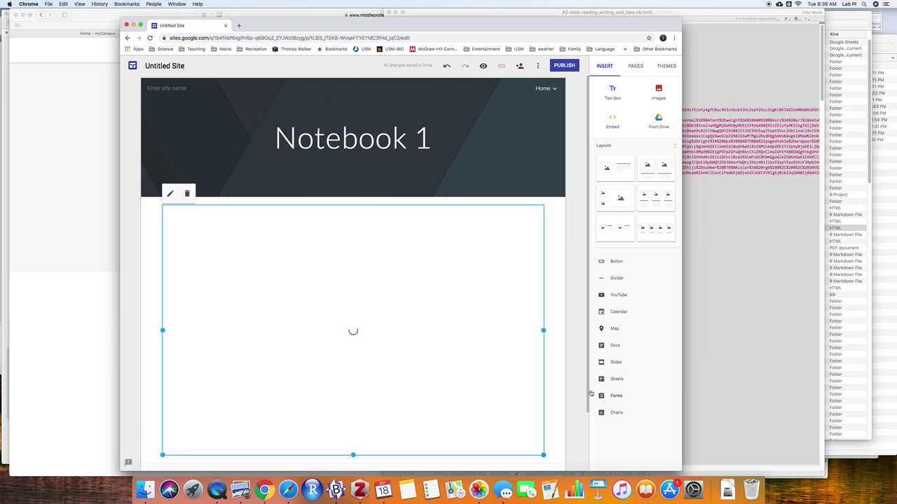
- Stretch the embedded Appendix 2 notebook box taller on Notebook 1 so more content shows
scroll(531, 380, "down", 2)
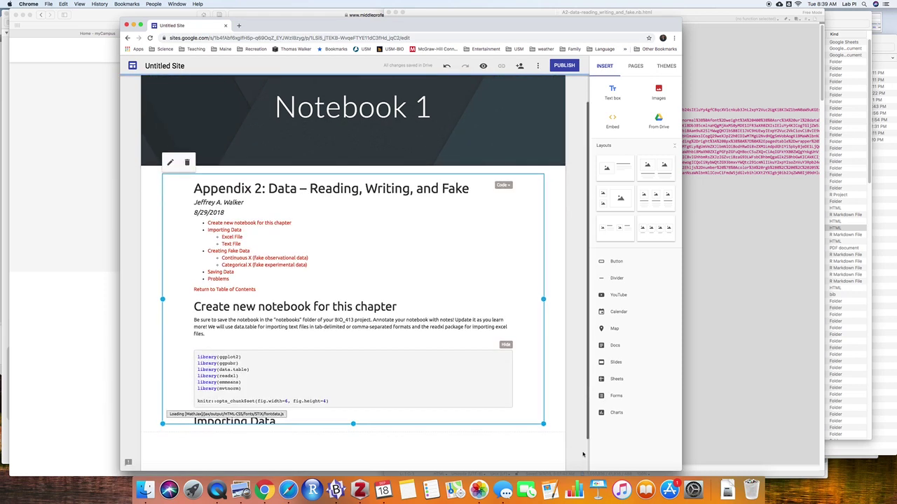
left_click(526, 370)
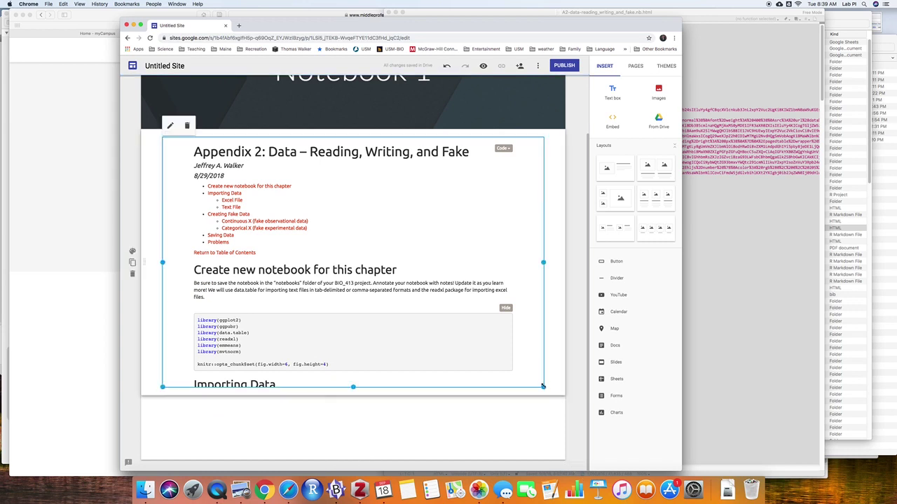
left_click_drag(543, 386, 544, 471)
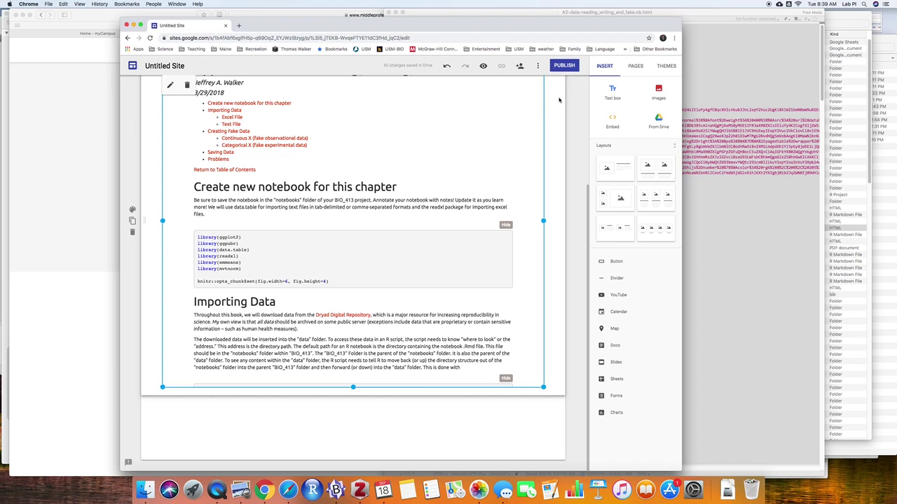
left_click(564, 65)
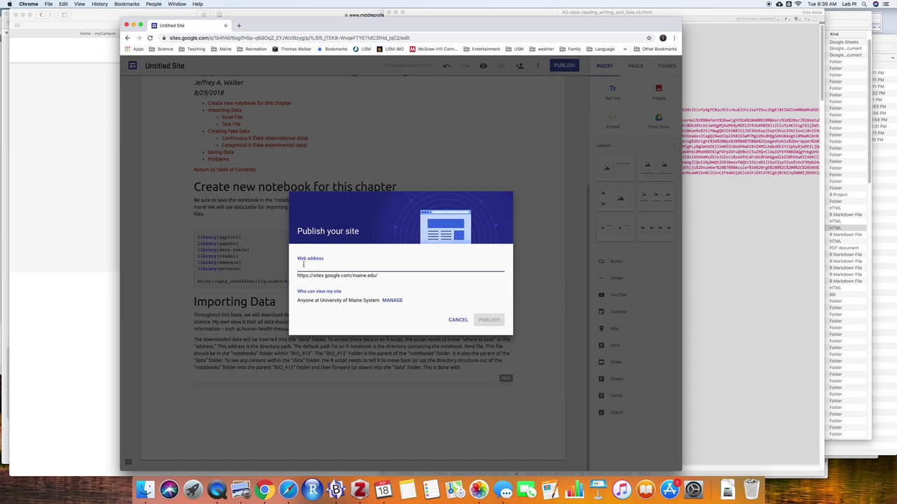
- Publish the site at the web address walker-bio413
type("walker")
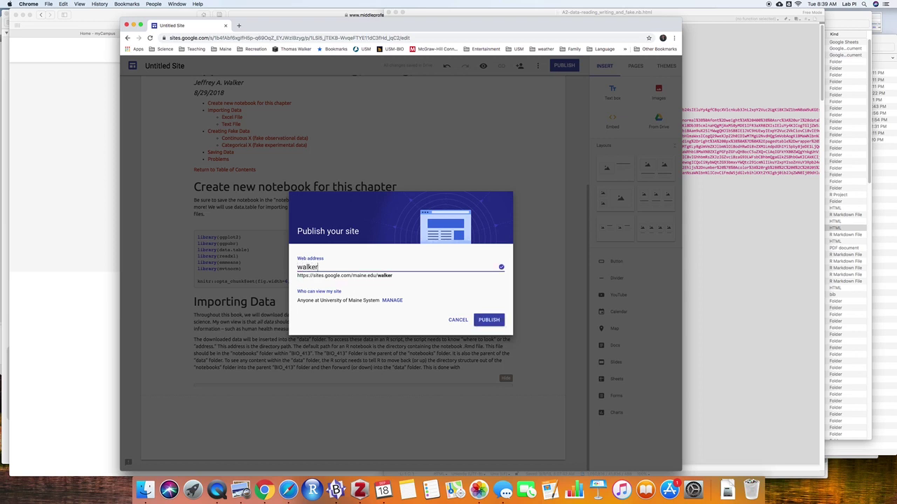
type("-bi")
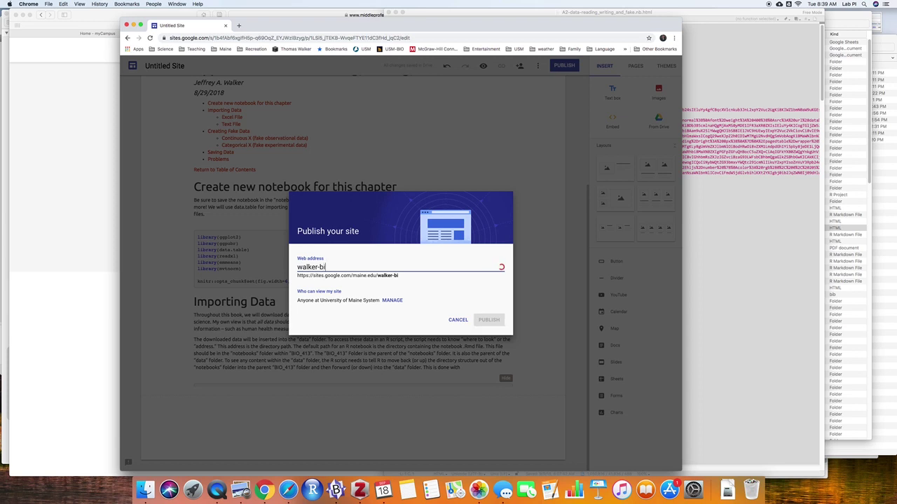
type("o413")
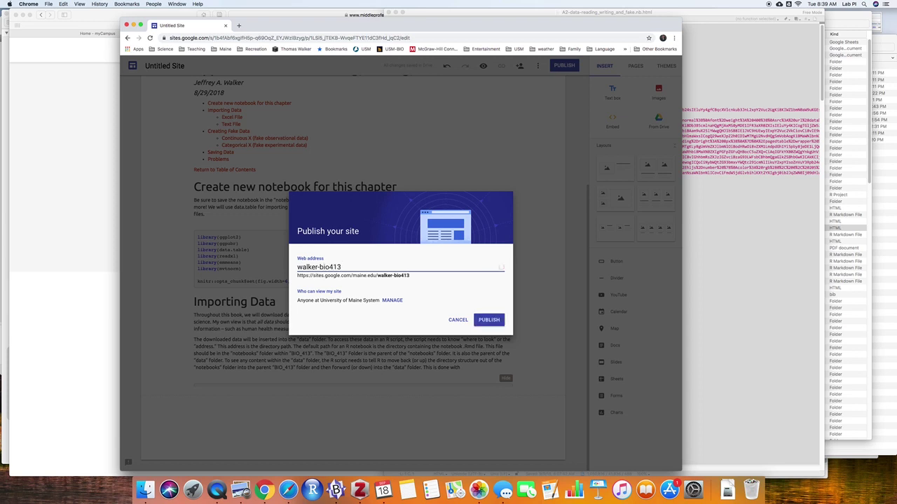
left_click(489, 321)
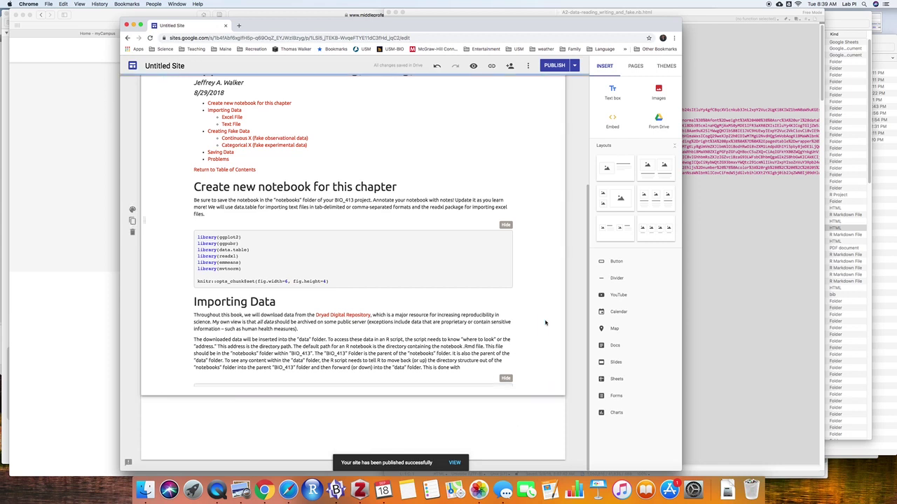
left_click(638, 68)
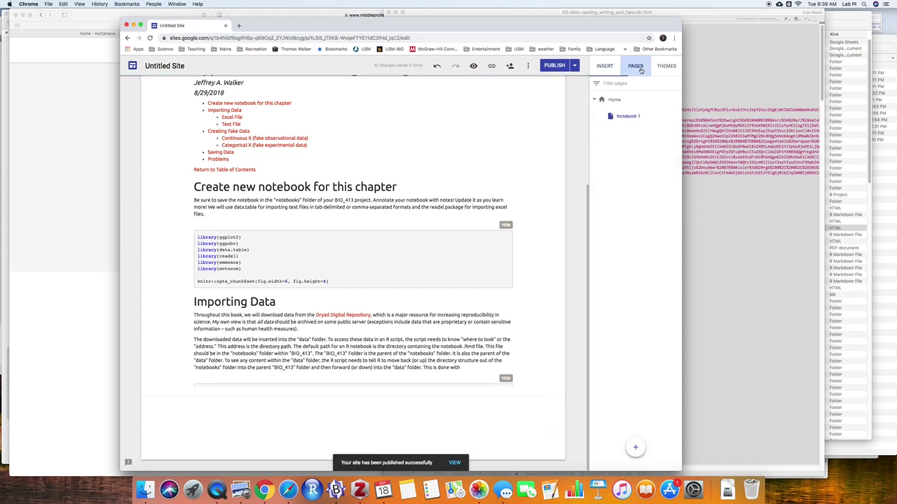
- Link the Home page's 'Notebook 1' text to the Notebook 1 page and republish the site
left_click(615, 101)
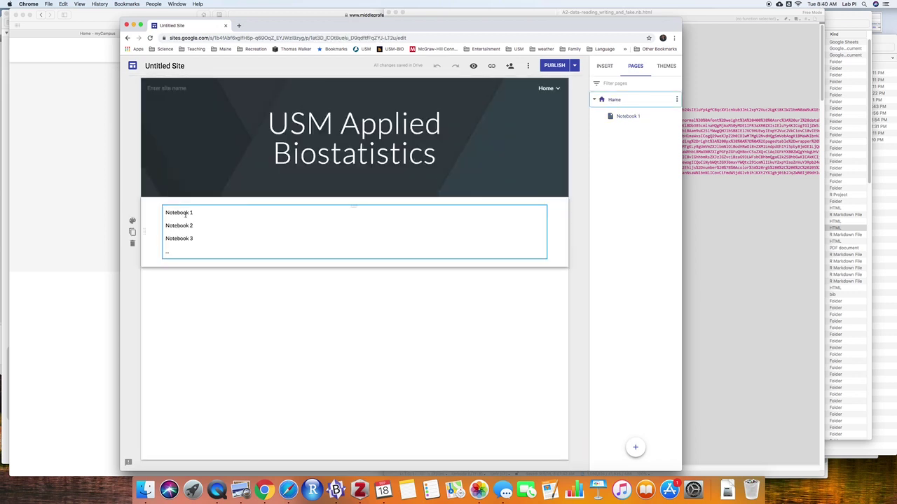
triple_click(185, 215)
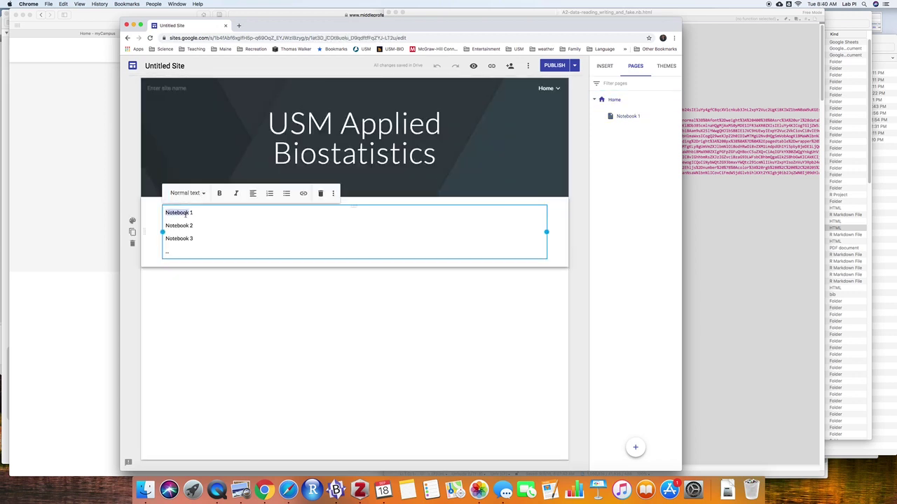
left_click(304, 195)
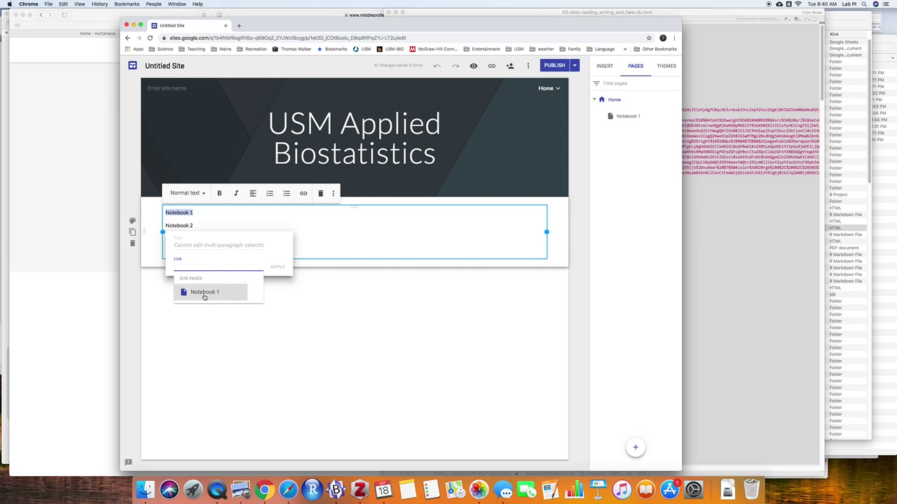
left_click(204, 293)
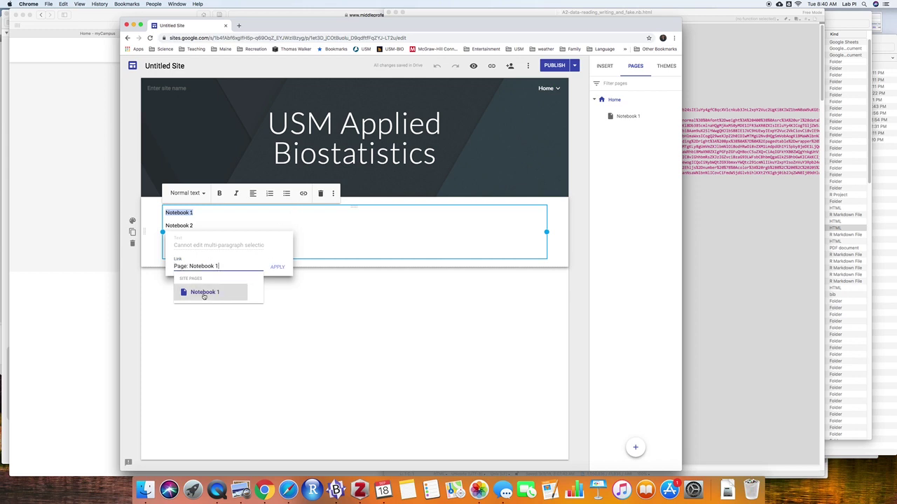
left_click(275, 269)
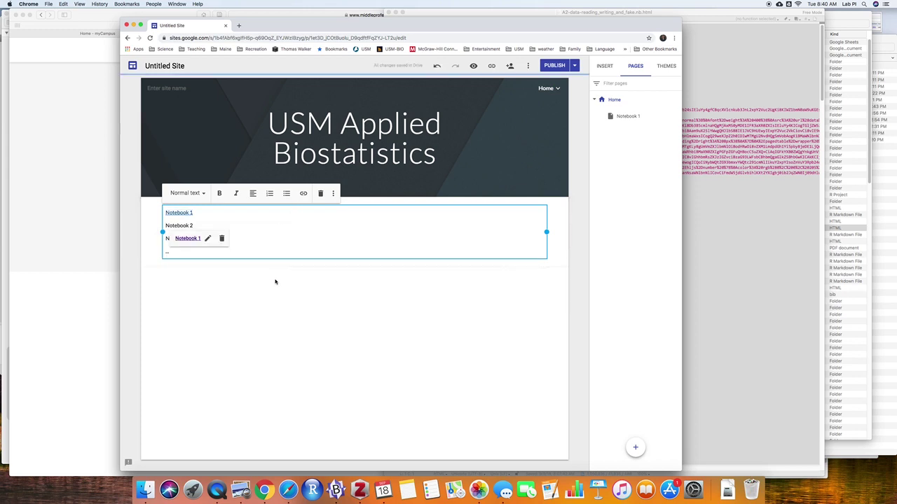
left_click(273, 273)
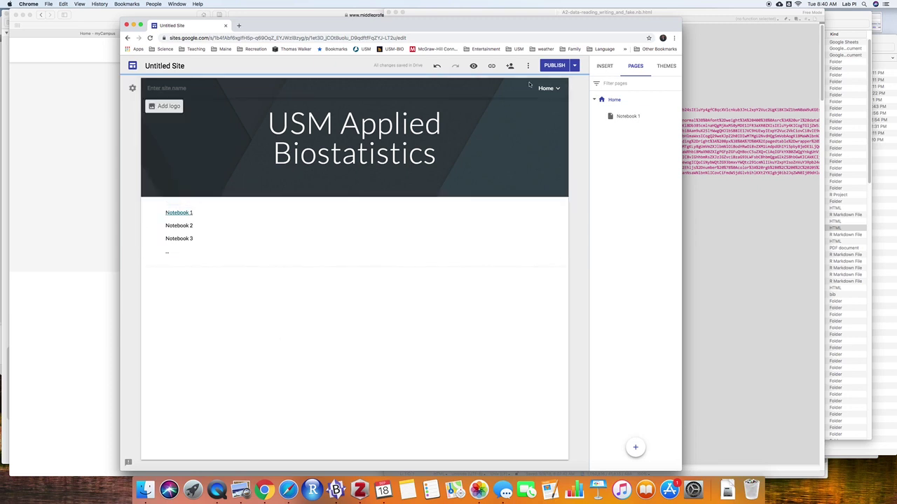
left_click(558, 66)
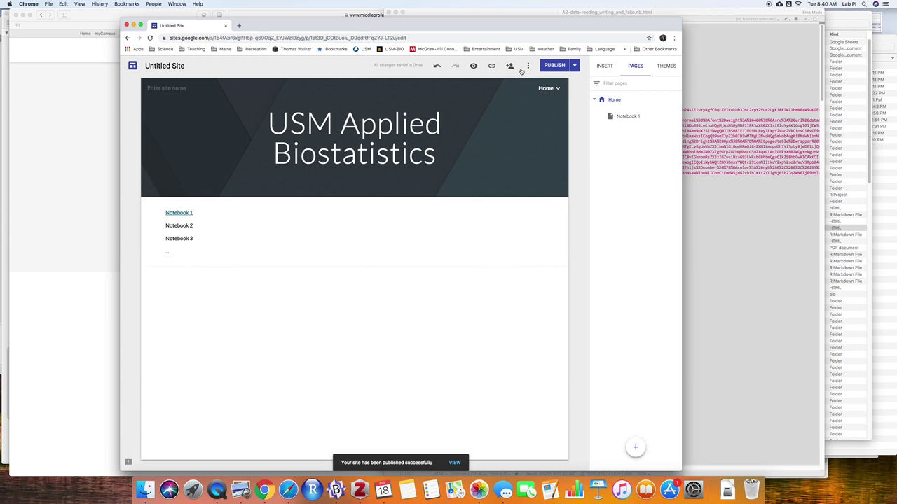
- Rename the site title from Untitled Site to 'USM Applied Biostatistics'
left_click(160, 66)
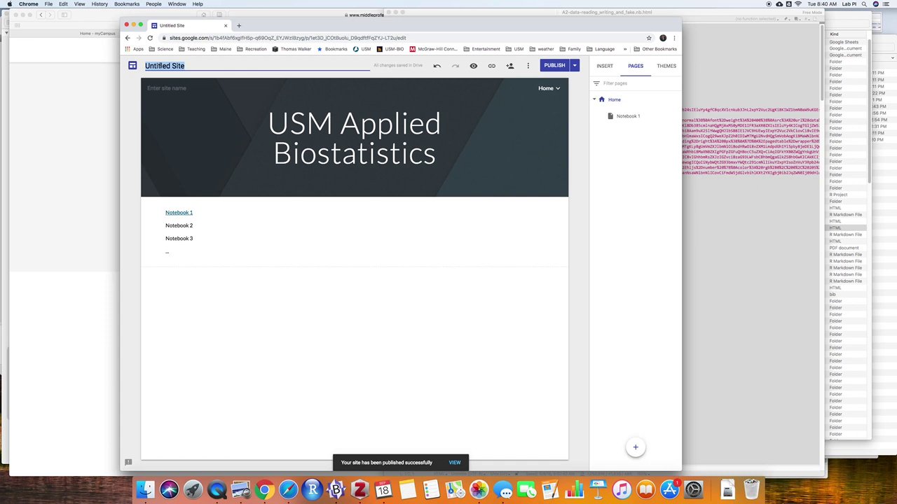
type("USM A")
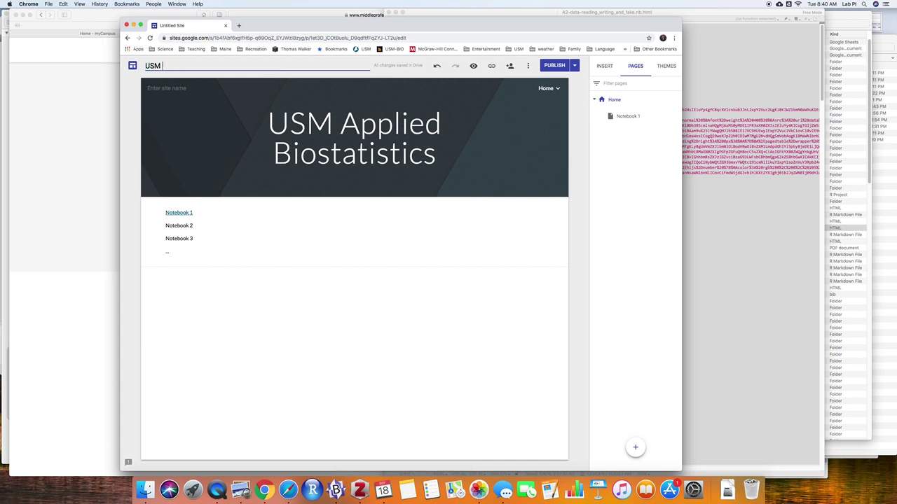
type("pplied Biostatistics")
key("Return")
left_click(473, 66)
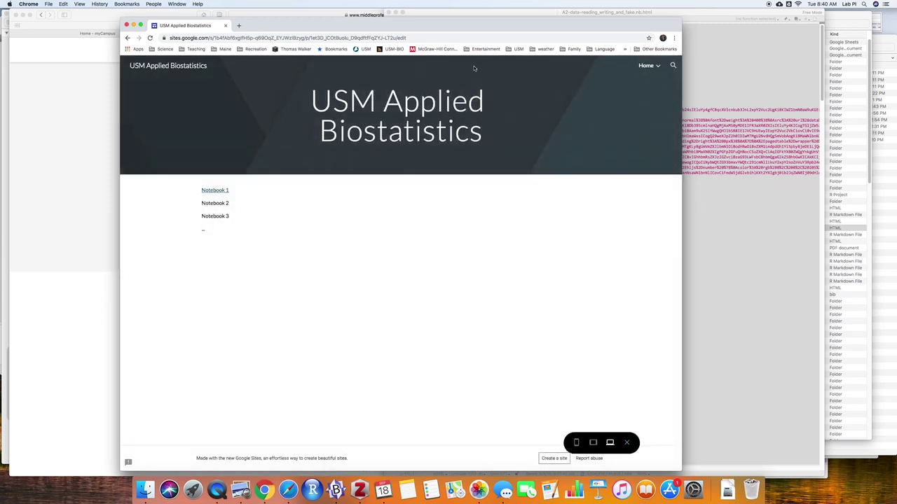
- Preview the Notebook 1 page as a visitor, then copy the published site link
left_click(204, 191)
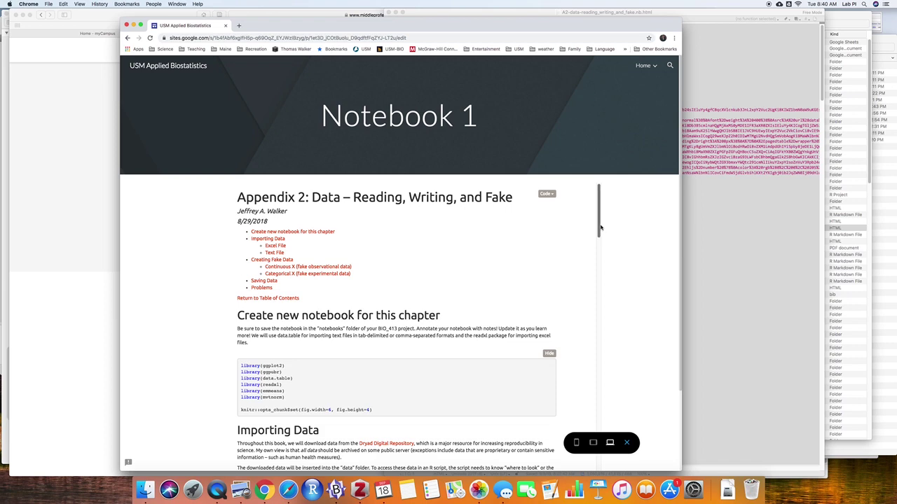
mouse_move(600, 227)
left_mouse_down()
mouse_move(599, 463)
mouse_move(600, 228)
left_mouse_up()
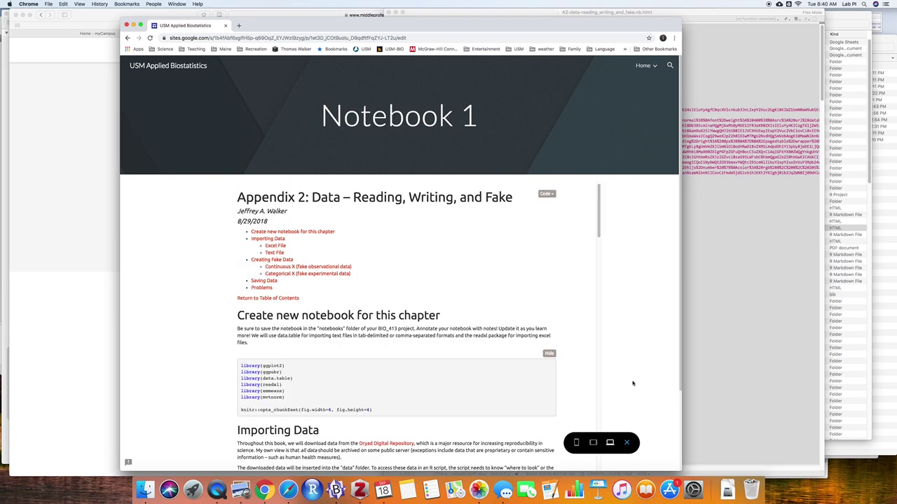
left_click(627, 443)
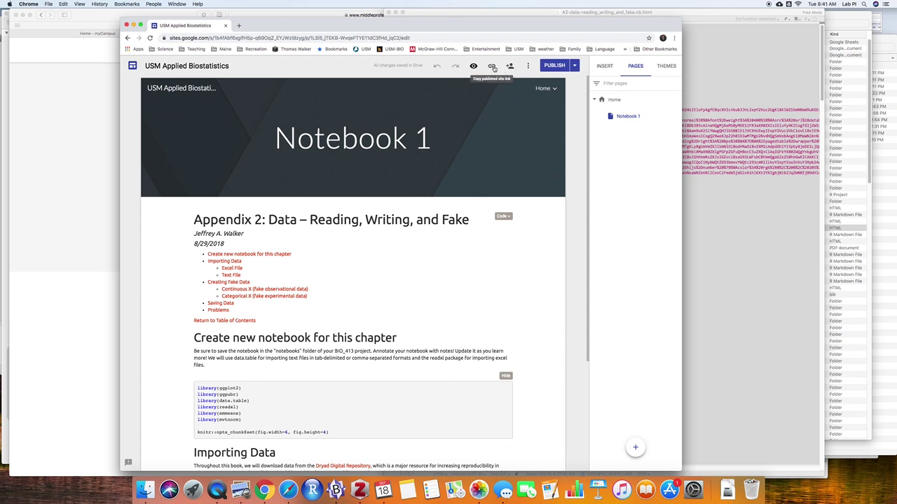
left_click(492, 67)
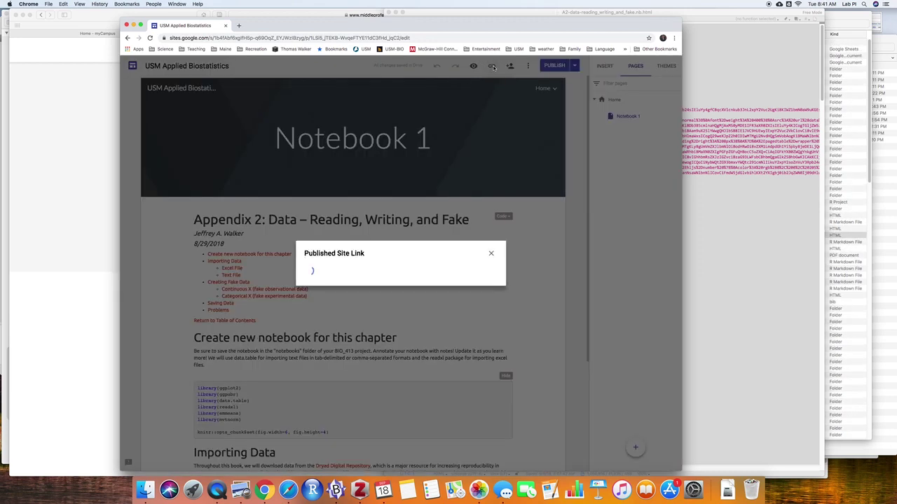
left_click(478, 268)
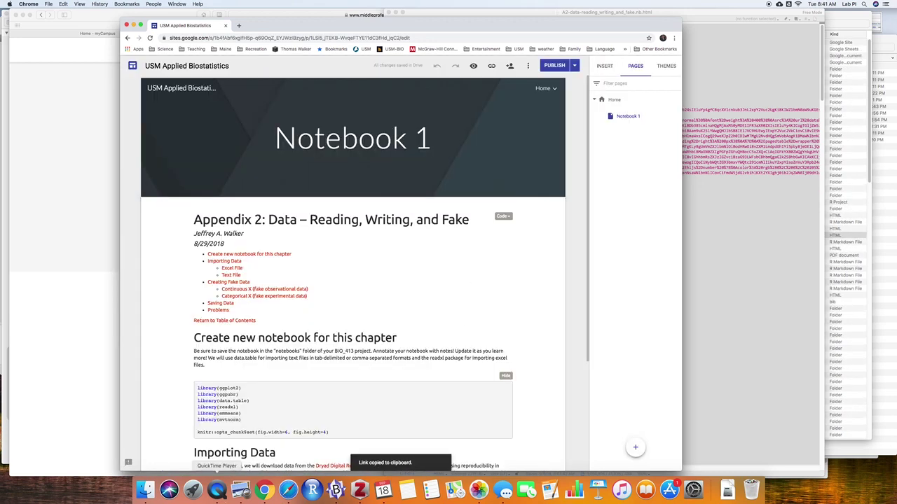
- In Safari, load the copied published Notebook 1 link, then go to the site's Home page
left_click(288, 491)
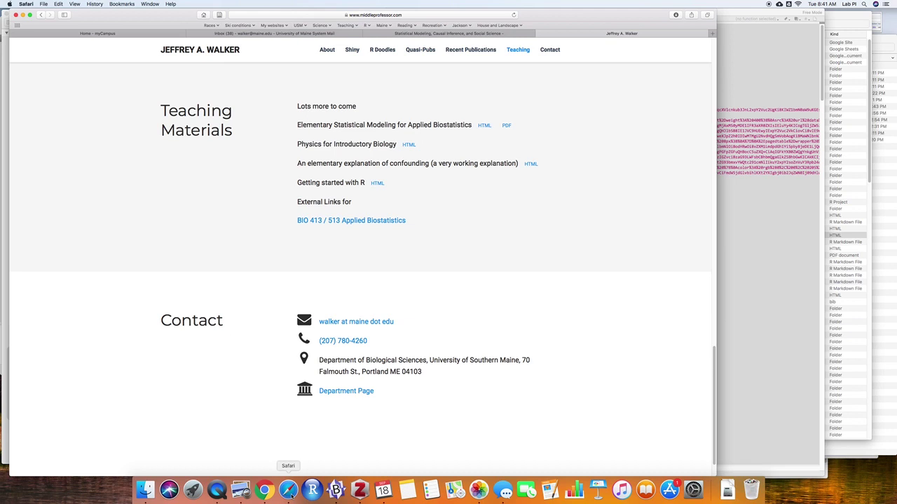
left_click(417, 14)
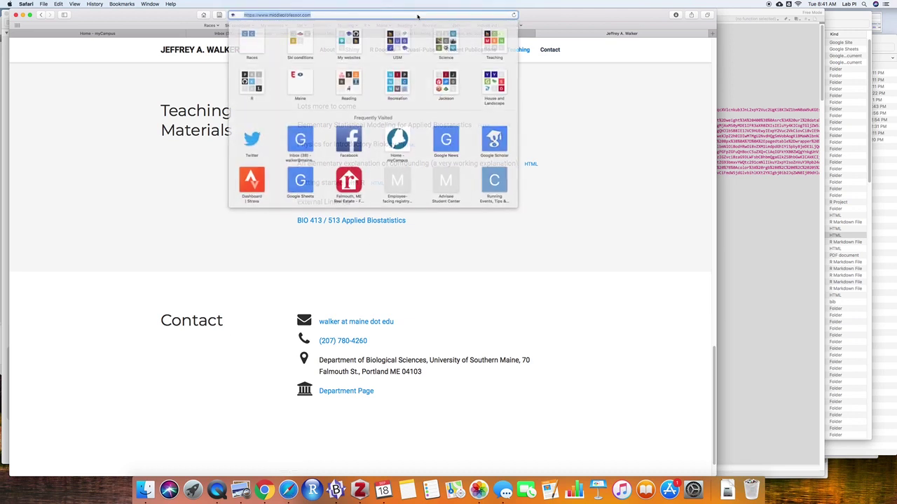
key("super+v")
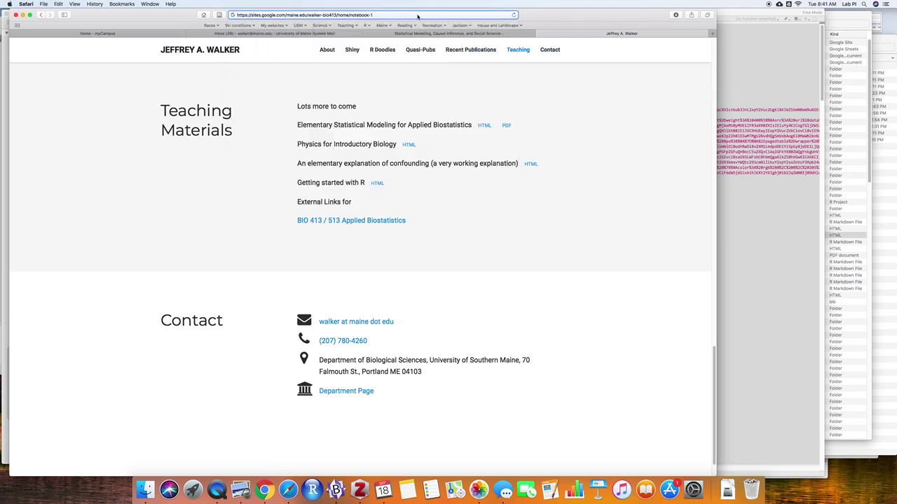
key("Return")
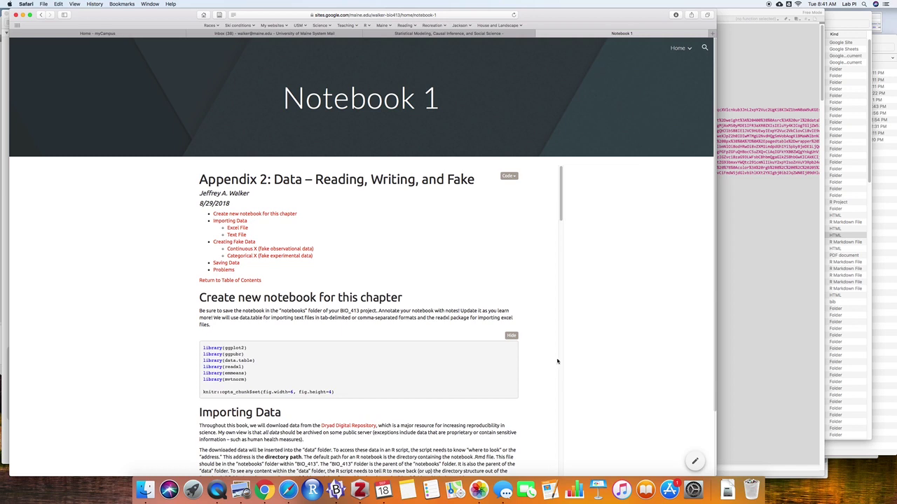
left_click(684, 48)
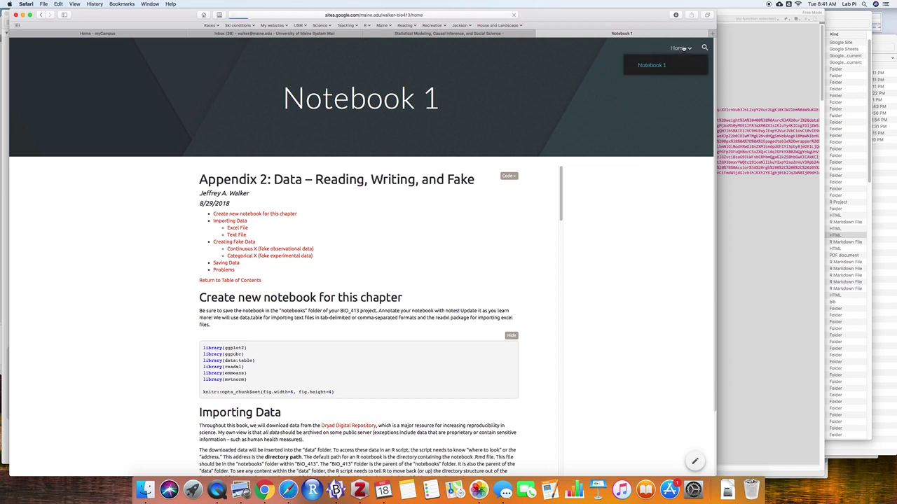